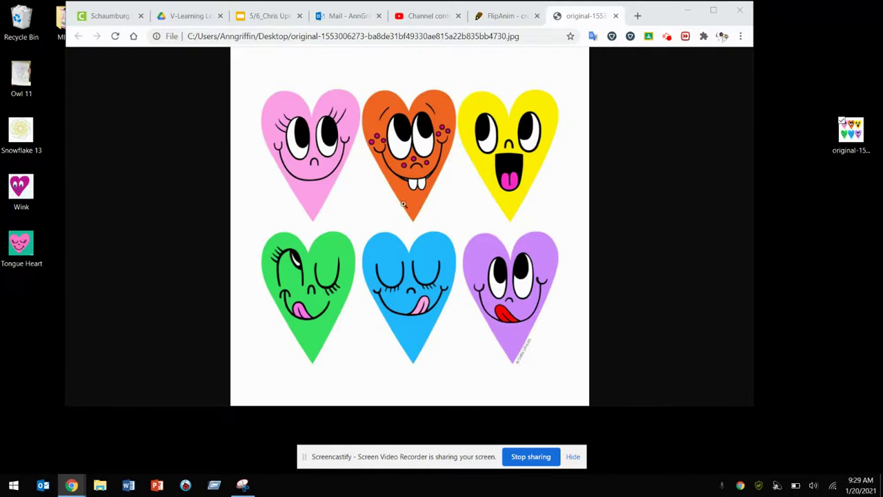
- Switch to the FlipAnim editor and bring up its Color, Size and Tool panel below the blank page
left_click(489, 21)
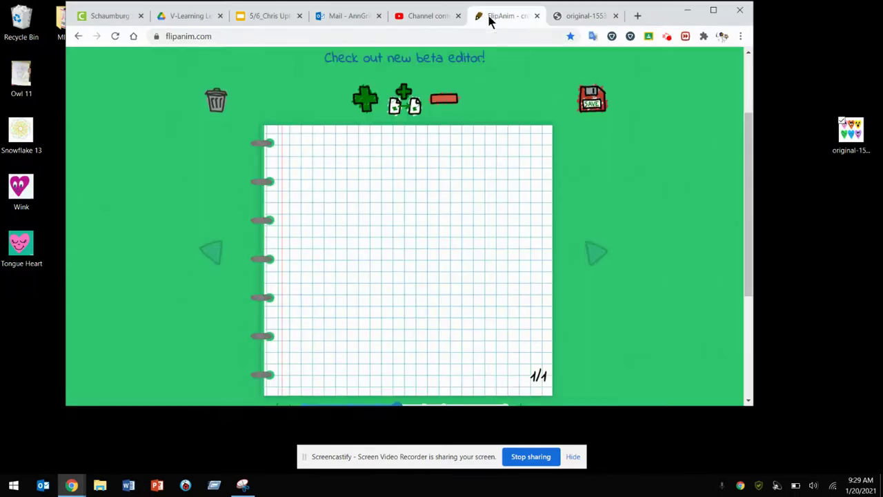
left_click(216, 36)
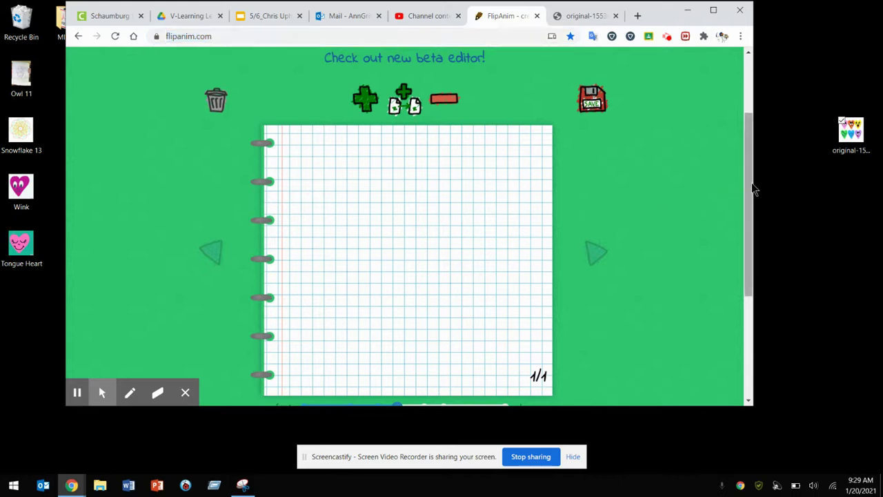
mouse_move(751, 184)
left_mouse_down()
mouse_move(754, 192)
mouse_move(753, 181)
left_mouse_up()
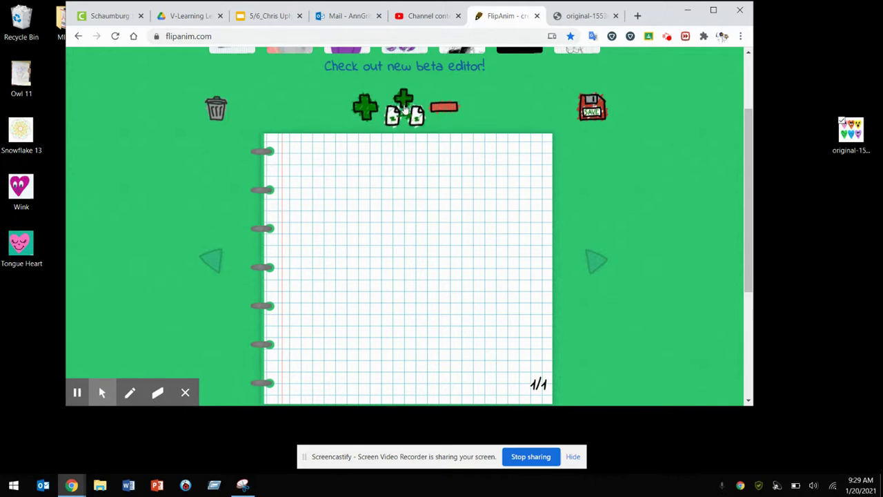
left_click_drag(749, 156, 764, 220)
mouse_move(365, 377)
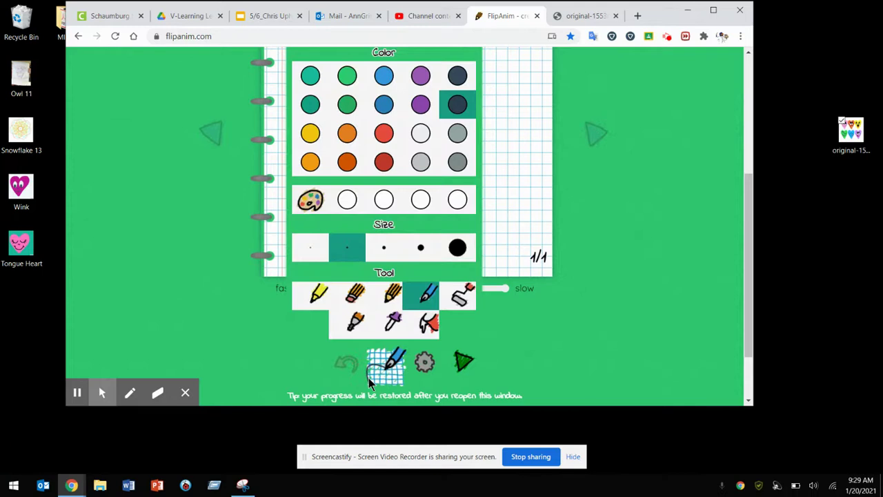
mouse_move(386, 363)
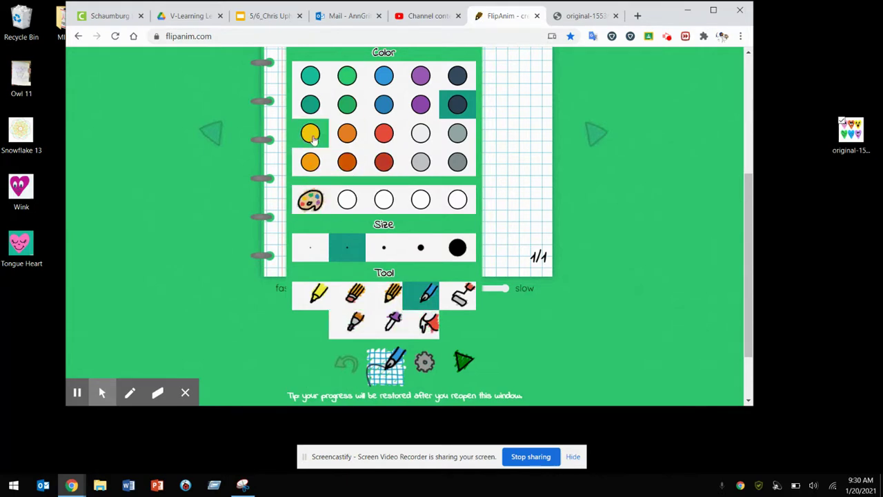
- Fill the blank page with a custom light pink (255, 168, 215) using the bucket tool
left_click(310, 199)
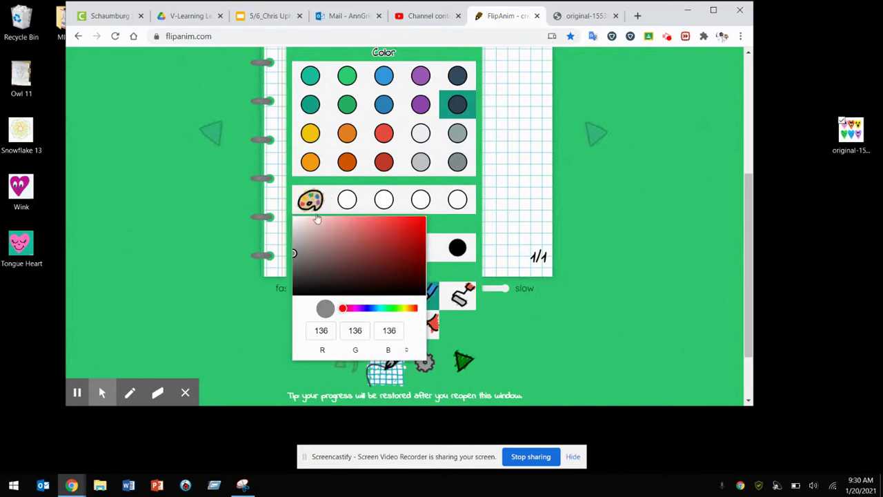
left_click(354, 307)
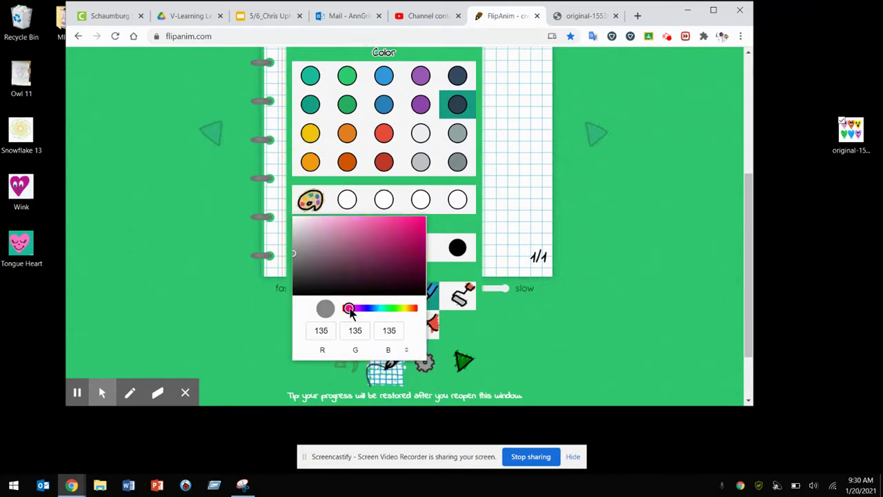
left_click_drag(339, 267, 336, 212)
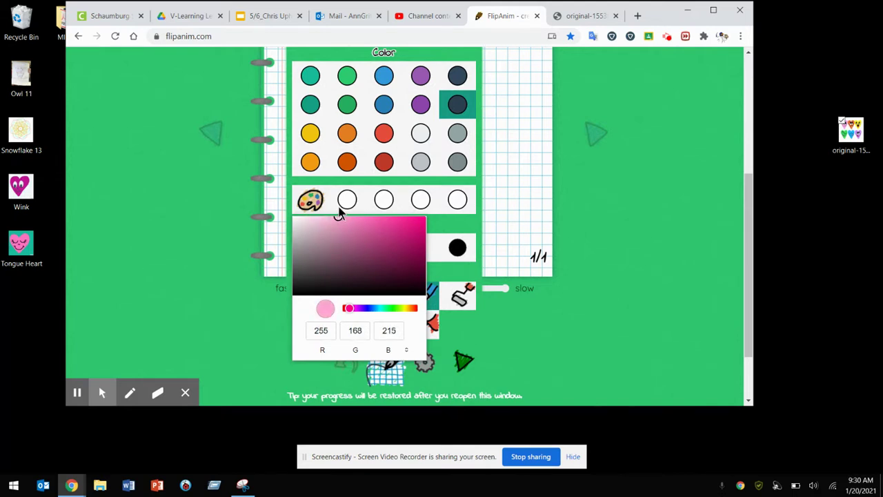
left_click(449, 302)
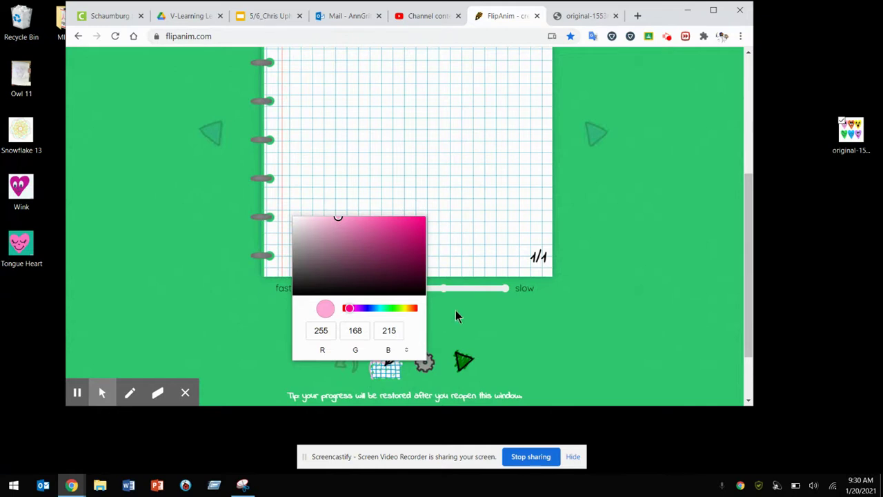
left_click(455, 316)
left_click(392, 361)
left_click(458, 295)
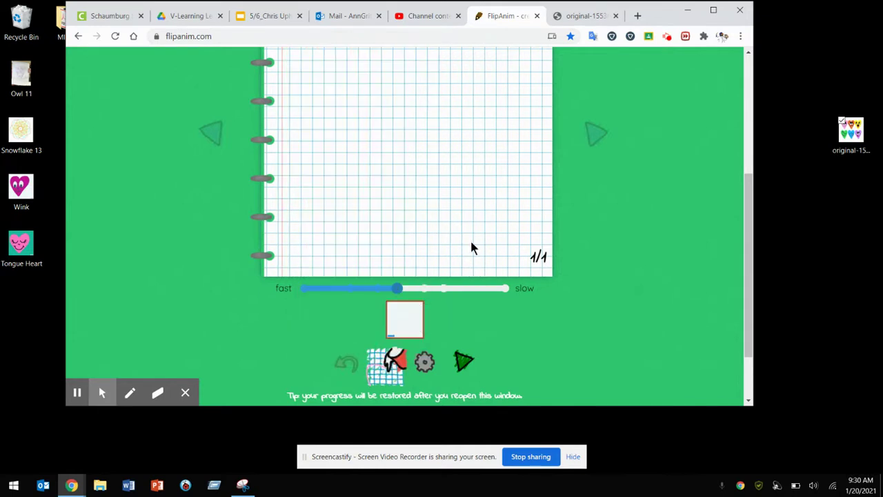
left_click(495, 223)
- Switch back to the brush tool and choose red as the painting colour
left_click(371, 383)
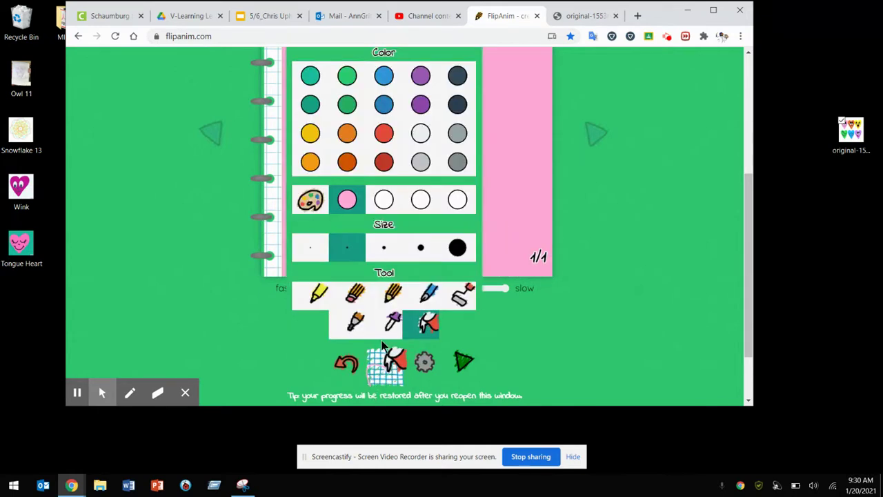
left_click(356, 323)
left_click(386, 362)
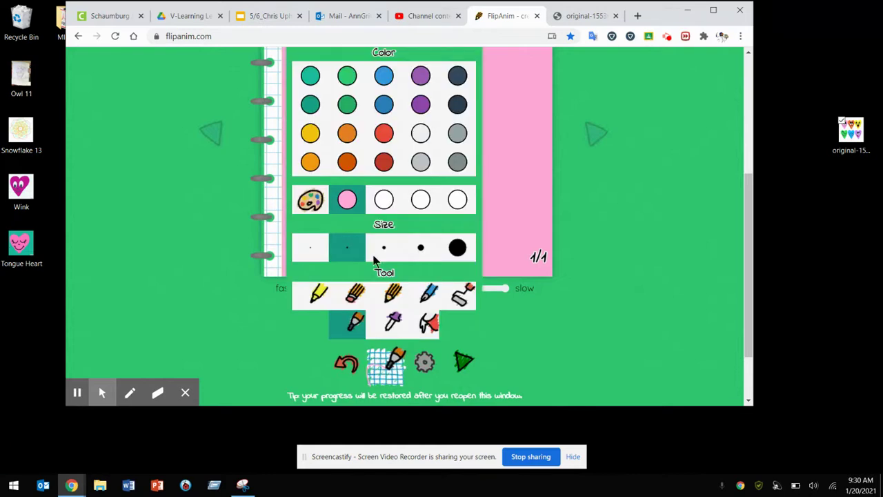
left_click(384, 160)
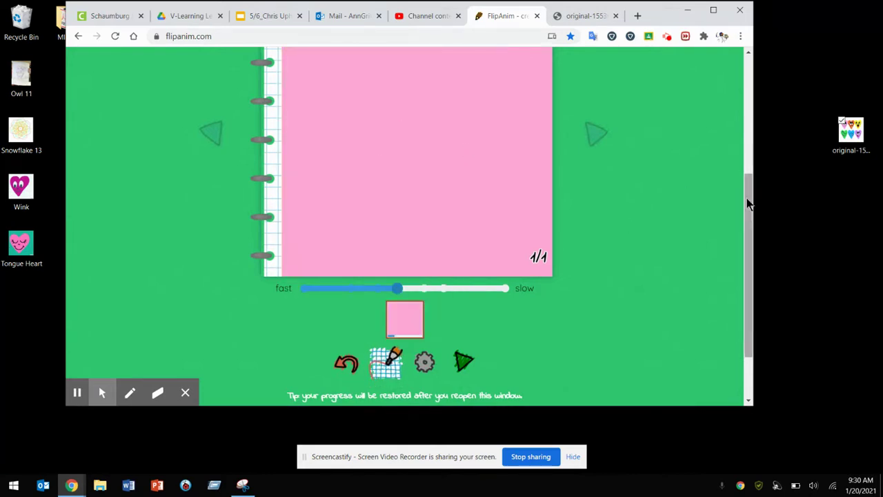
- With the largest brush size, paint a big solid red heart across the pink page
left_click_drag(748, 203, 750, 160)
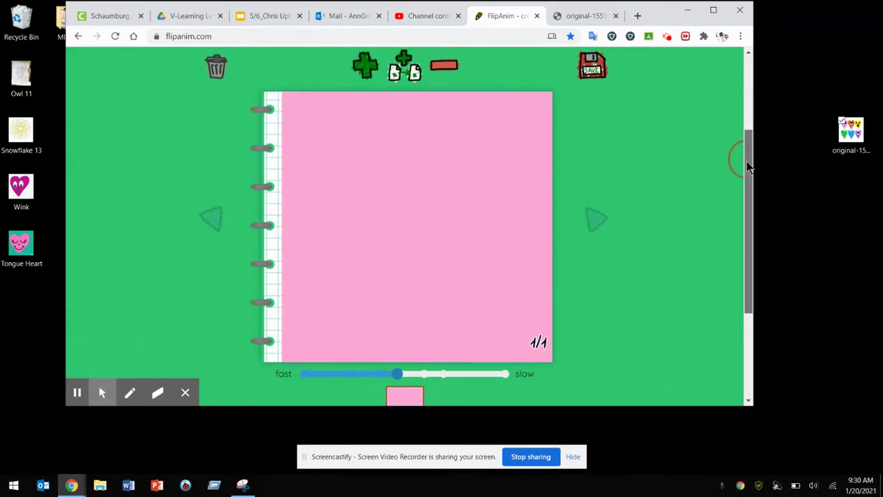
left_click_drag(746, 164, 749, 205)
left_click(388, 361)
left_click(458, 248)
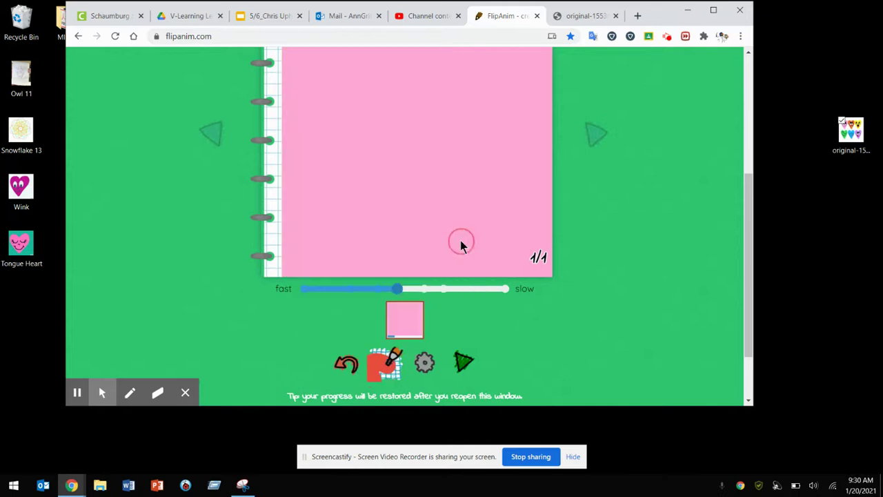
left_click_drag(753, 250, 755, 202)
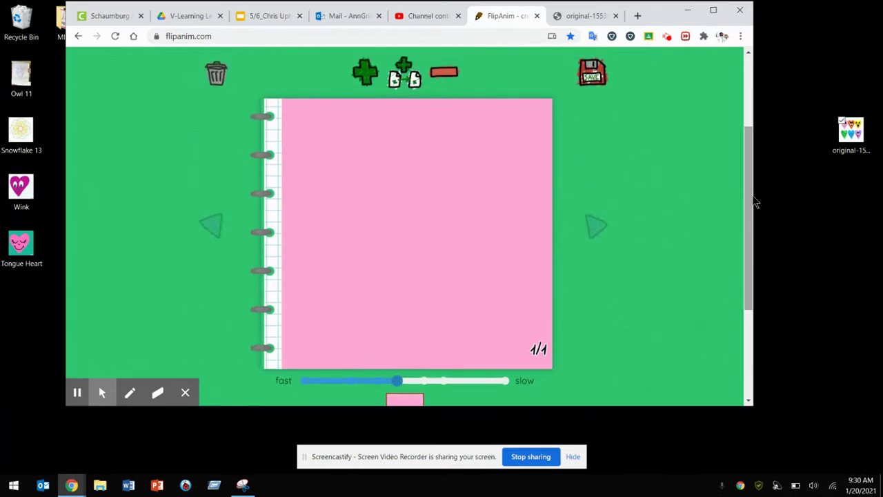
mouse_move(396, 190)
left_mouse_down()
mouse_move(473, 148)
mouse_move(505, 185)
mouse_move(469, 271)
mouse_move(404, 338)
left_mouse_up()
mouse_move(395, 190)
left_mouse_down()
mouse_move(307, 176)
mouse_move(317, 240)
mouse_move(373, 330)
mouse_move(411, 335)
left_mouse_up()
mouse_move(501, 194)
left_mouse_down()
mouse_move(487, 154)
mouse_move(430, 165)
mouse_move(396, 201)
mouse_move(357, 149)
mouse_move(322, 159)
mouse_move(333, 179)
mouse_move(401, 174)
mouse_move(366, 263)
mouse_move(444, 210)
mouse_move(384, 300)
mouse_move(428, 294)
mouse_move(476, 219)
mouse_move(469, 182)
mouse_move(405, 197)
mouse_move(382, 164)
mouse_move(307, 193)
mouse_move(347, 181)
mouse_move(375, 244)
mouse_move(352, 270)
mouse_move(334, 216)
mouse_move(380, 318)
mouse_move(451, 251)
mouse_move(439, 258)
mouse_move(485, 177)
mouse_move(440, 171)
mouse_move(443, 227)
mouse_move(484, 227)
mouse_move(451, 187)
mouse_move(469, 183)
mouse_move(484, 196)
mouse_move(453, 258)
mouse_move(477, 187)
mouse_move(457, 168)
mouse_move(411, 191)
mouse_move(354, 161)
mouse_move(366, 211)
mouse_move(327, 194)
mouse_move(355, 287)
mouse_move(391, 337)
mouse_move(422, 267)
mouse_move(408, 298)
mouse_move(440, 294)
mouse_move(398, 336)
mouse_move(392, 298)
mouse_move(358, 248)
mouse_move(393, 343)
mouse_move(320, 207)
left_mouse_up()
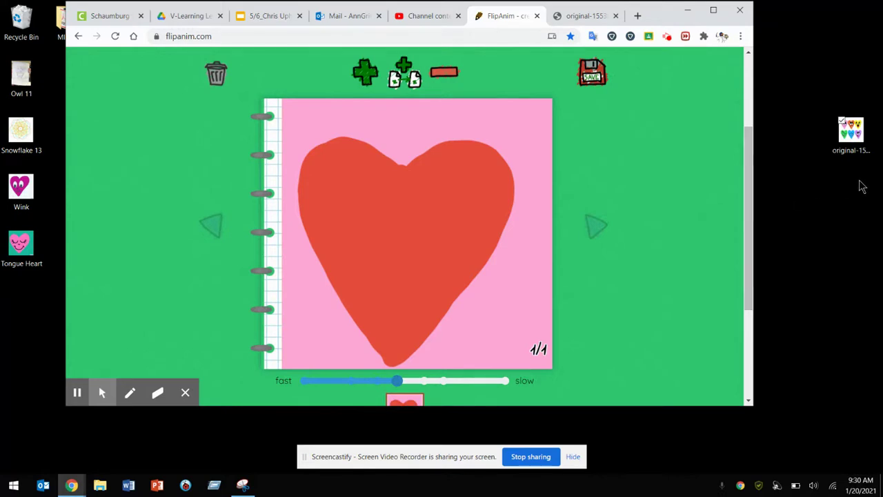
- Pick a smaller brush size and set the painting colour to near-black
left_click_drag(751, 203, 749, 238)
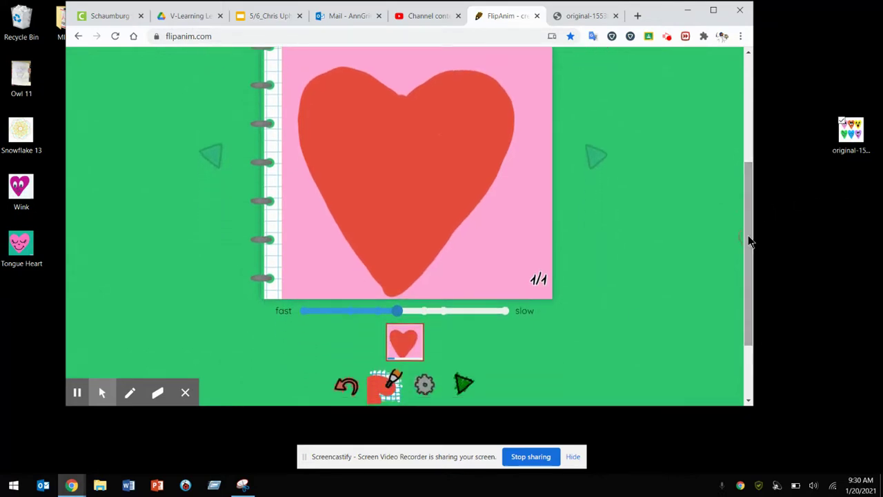
left_click(393, 385)
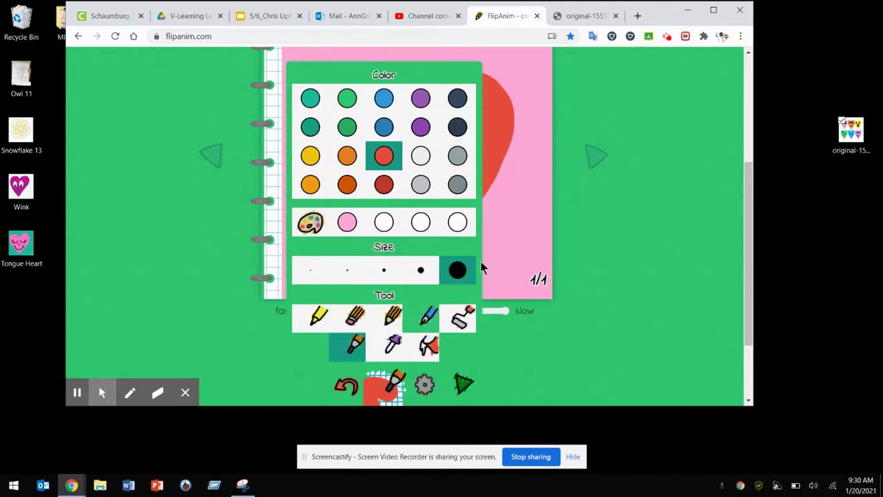
left_click(420, 269)
left_click(386, 385)
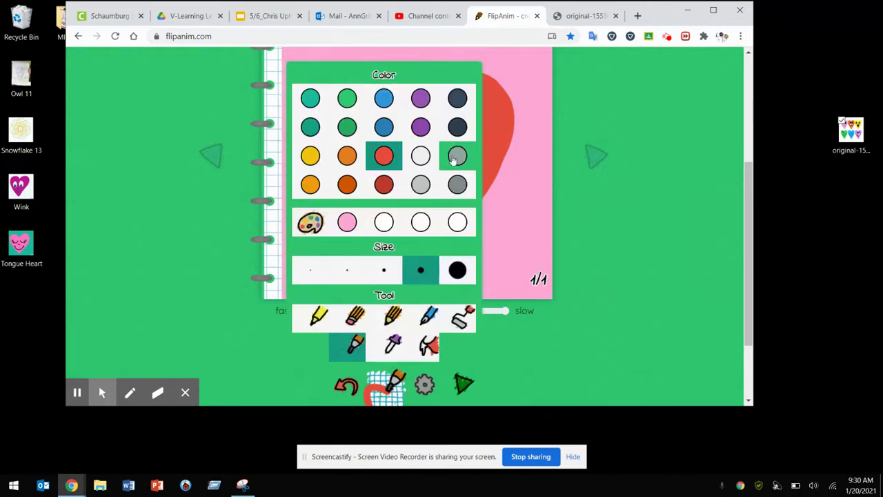
left_click(309, 222)
left_click(414, 309)
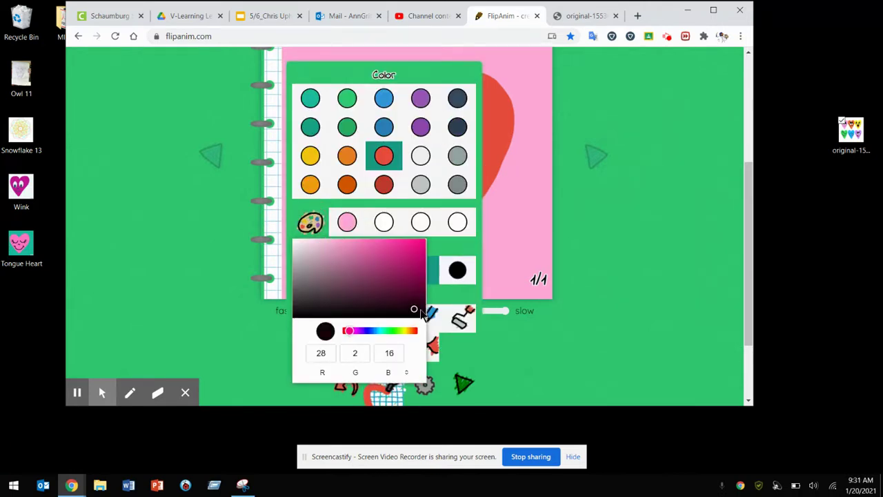
left_click(384, 221)
left_click(637, 123)
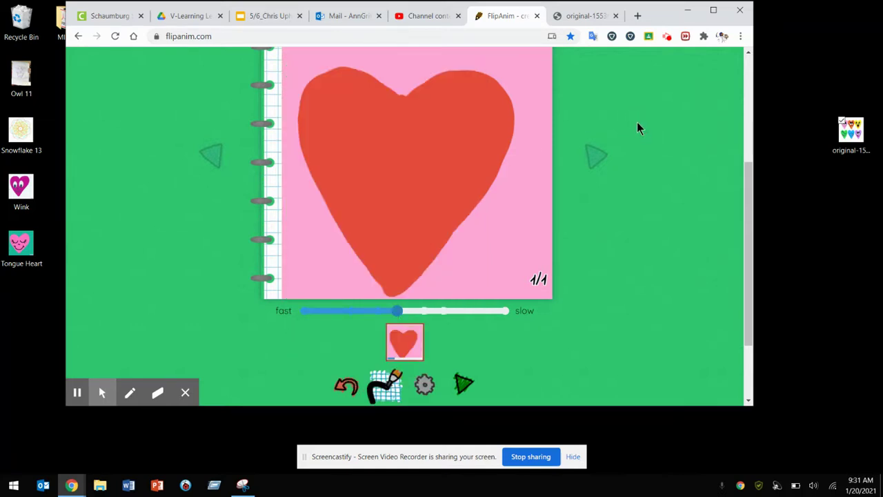
- Draw a closed eye with lashes, a small smile and a short mouth line on the heart
mouse_move(333, 158)
left_mouse_down()
mouse_move(386, 150)
mouse_move(478, 163)
mouse_move(491, 155)
left_mouse_up()
mouse_move(337, 153)
left_mouse_down()
mouse_move(323, 158)
mouse_move(334, 131)
left_mouse_up()
mouse_move(390, 196)
left_mouse_down()
mouse_move(400, 203)
mouse_move(420, 196)
left_mouse_up()
left_click_drag(385, 239, 411, 240)
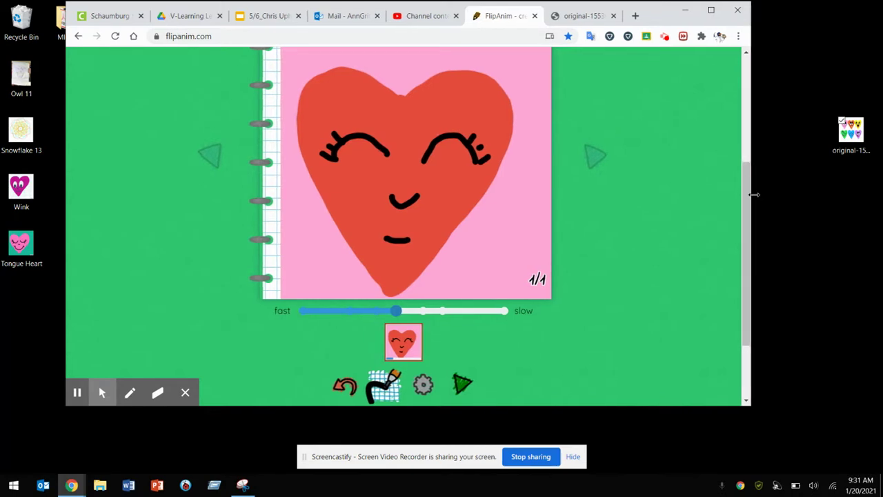
scroll(745, 194, "up", 2)
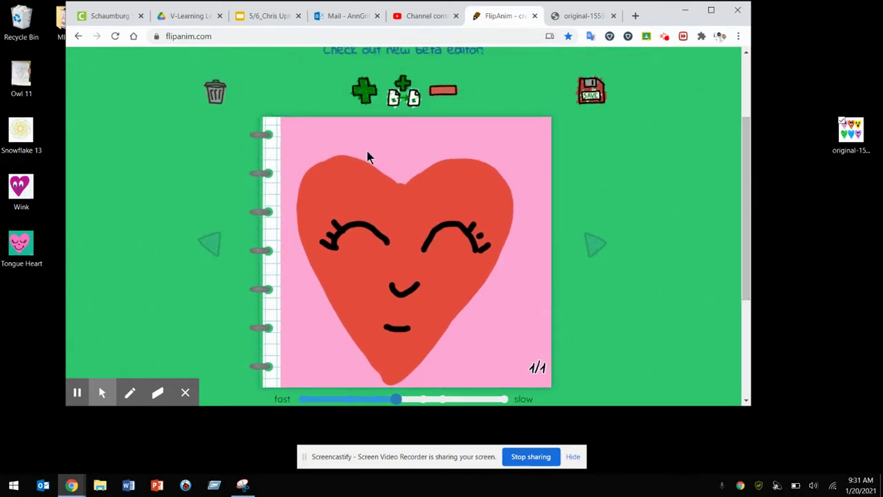
- Duplicate the heart into frame 2, undo a stray stroke and widen the smile
left_click(403, 91)
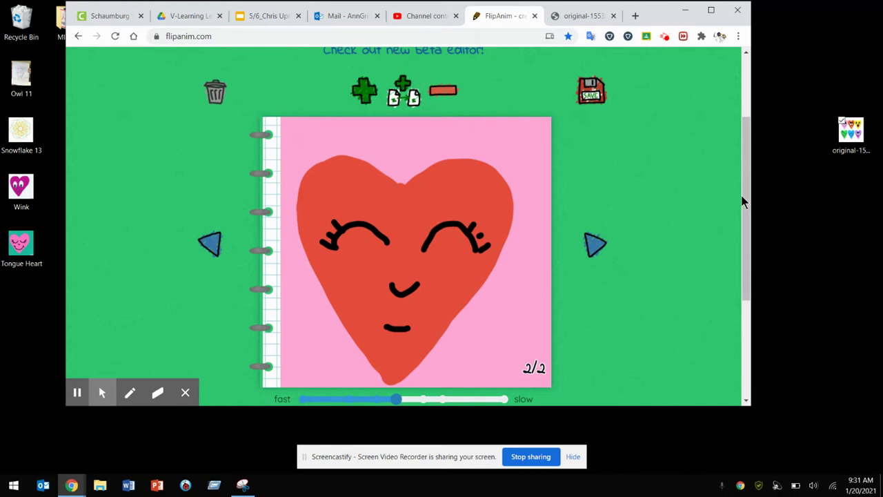
left_click_drag(743, 201, 745, 237)
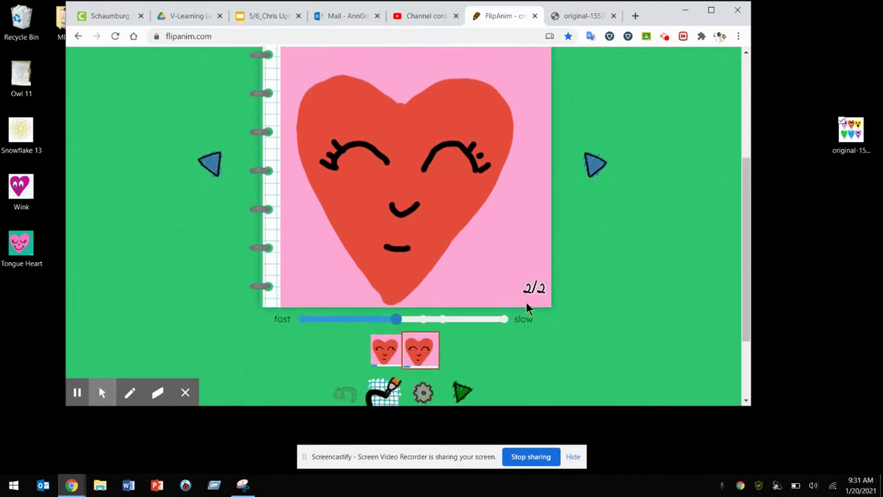
left_click_drag(533, 262, 530, 285)
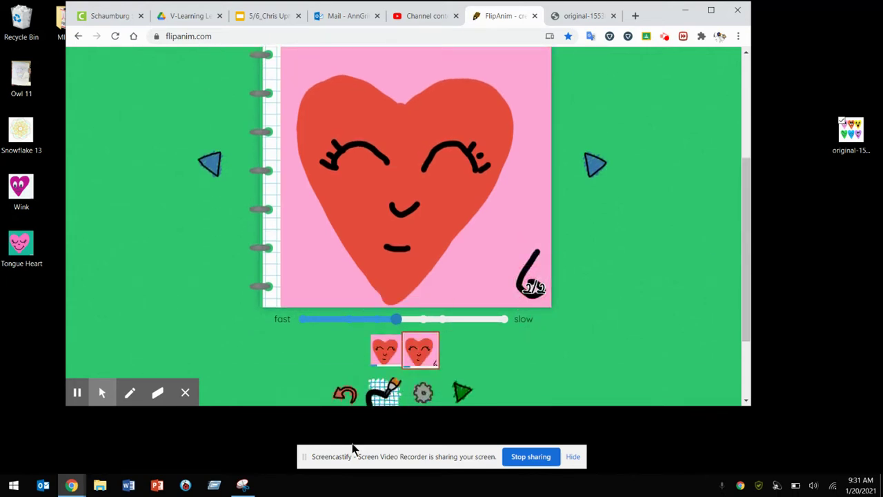
left_click(346, 395)
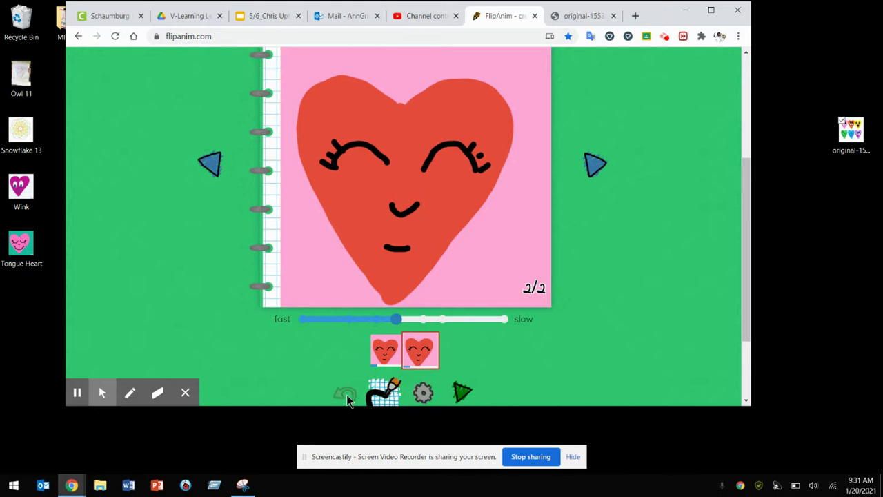
left_click_drag(424, 243, 377, 247)
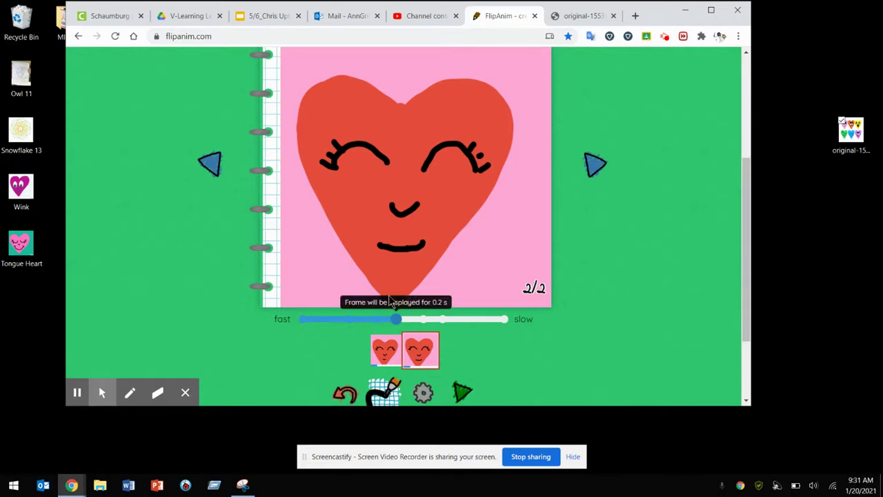
- Add frames 3, 4 and 5, each with a thicker, wider smile, plus dimples and a lower lip
left_click(710, 11)
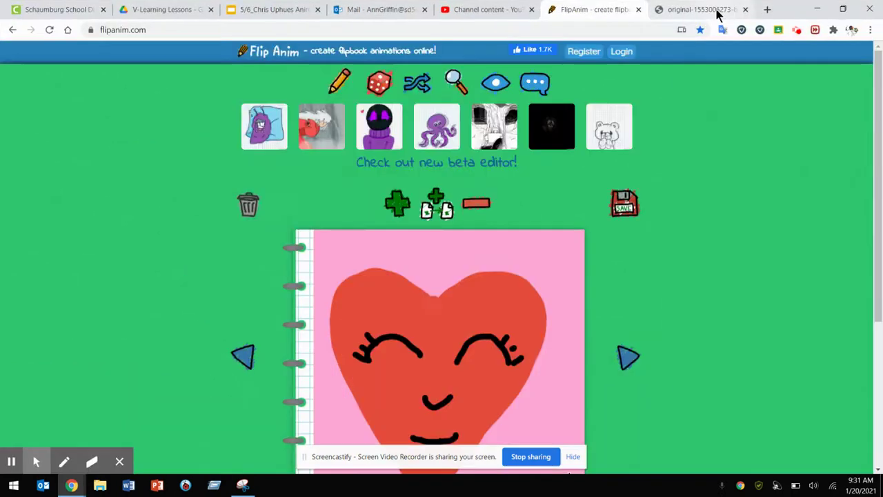
left_click_drag(877, 162, 877, 199)
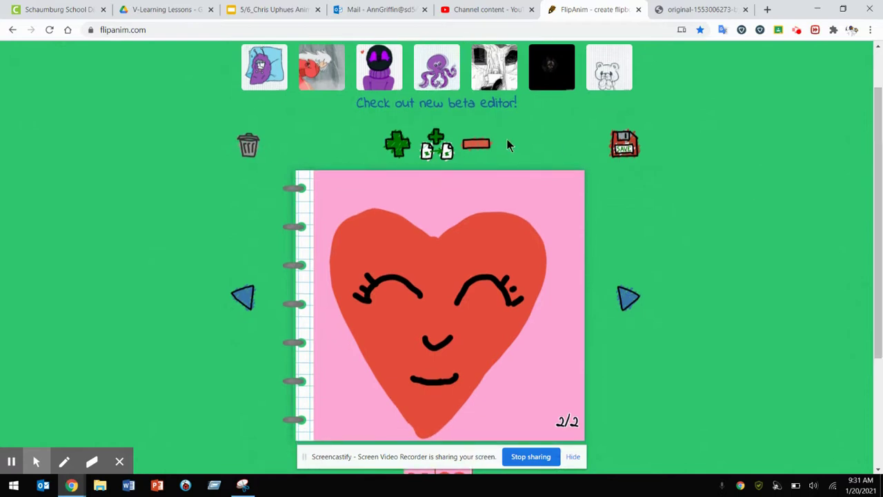
left_click(431, 146)
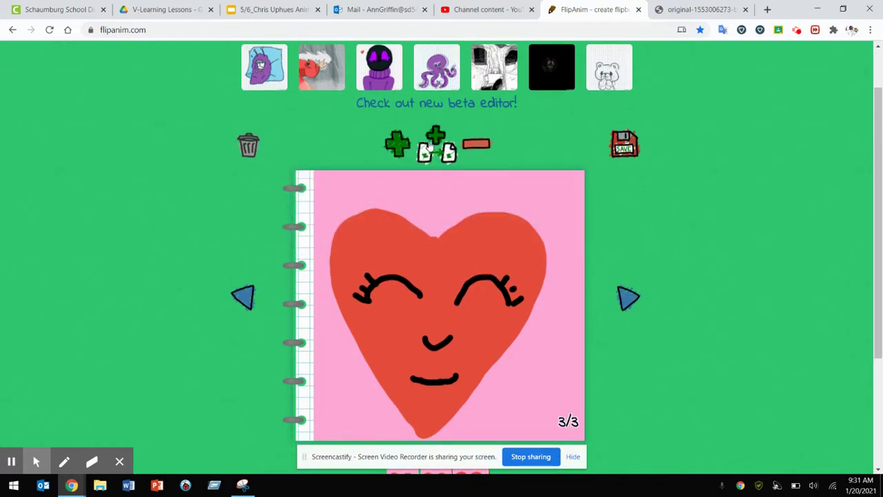
mouse_move(466, 373)
left_mouse_down()
mouse_move(438, 390)
mouse_move(393, 367)
mouse_move(418, 383)
mouse_move(448, 383)
mouse_move(465, 371)
mouse_move(444, 378)
left_mouse_up()
left_click(436, 147)
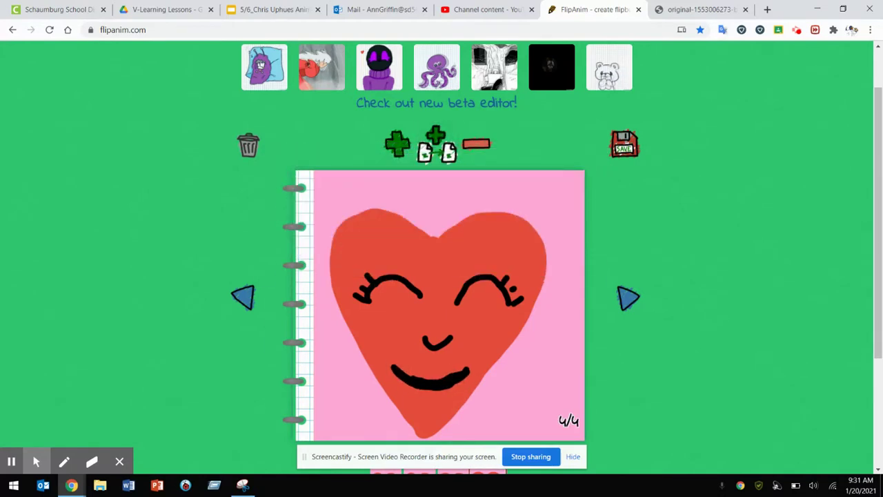
mouse_move(474, 365)
left_mouse_down()
mouse_move(434, 379)
mouse_move(384, 364)
mouse_move(457, 379)
mouse_move(471, 357)
mouse_move(488, 371)
left_mouse_up()
left_click_drag(365, 356, 397, 376)
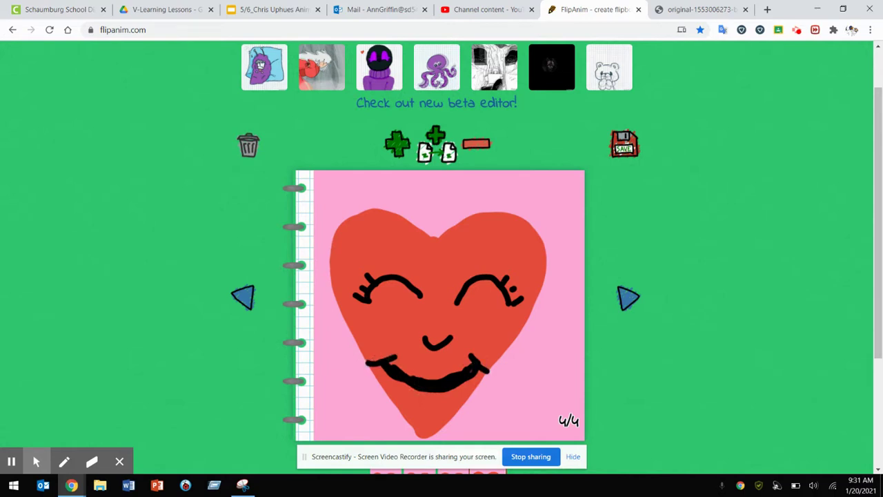
left_click(435, 146)
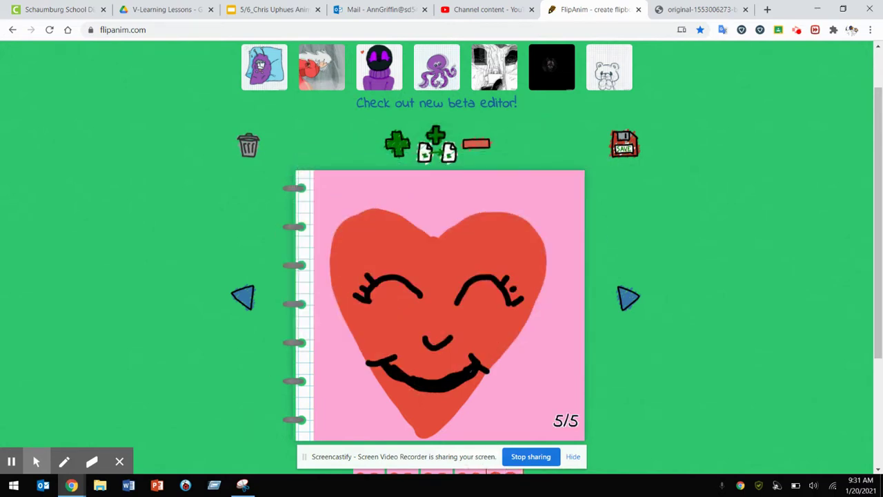
mouse_move(387, 367)
left_mouse_down()
mouse_move(427, 410)
mouse_move(463, 394)
mouse_move(476, 373)
mouse_move(454, 385)
mouse_move(391, 374)
mouse_move(441, 394)
left_mouse_up()
- Undo the lower-lip stroke and fill frame 5's open smile solid black
scroll(441, 276, "down", 2)
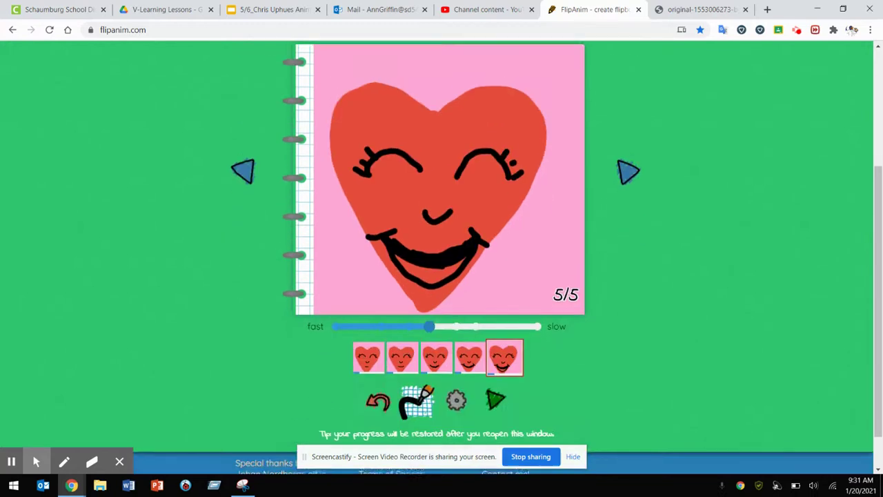
left_click(378, 394)
mouse_move(473, 239)
left_mouse_down()
mouse_move(440, 265)
mouse_move(408, 263)
mouse_move(388, 244)
mouse_move(444, 266)
mouse_move(469, 244)
mouse_move(432, 257)
mouse_move(389, 237)
mouse_move(456, 261)
mouse_move(475, 243)
mouse_move(446, 256)
mouse_move(406, 252)
mouse_move(443, 258)
mouse_move(473, 239)
mouse_move(413, 253)
mouse_move(389, 233)
left_mouse_up()
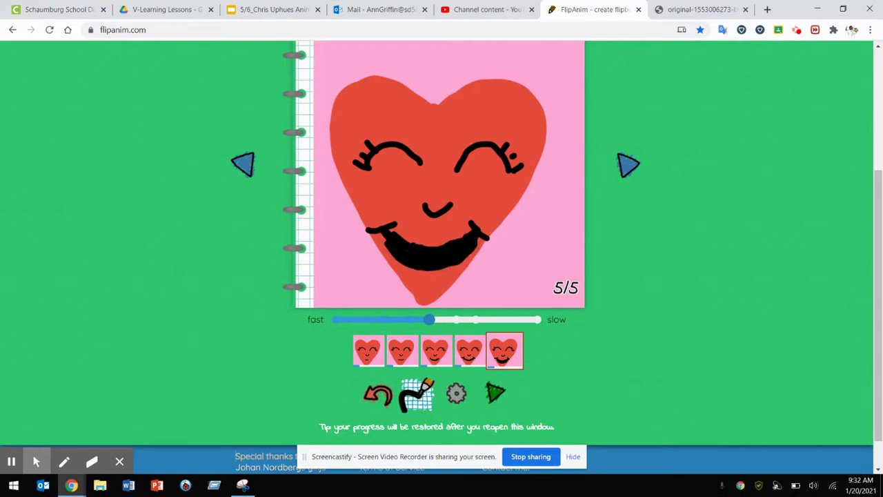
- Add frame 6 as a copy and extend the black grin wider and deeper
scroll(442, 207, "up", 1)
left_click(435, 96)
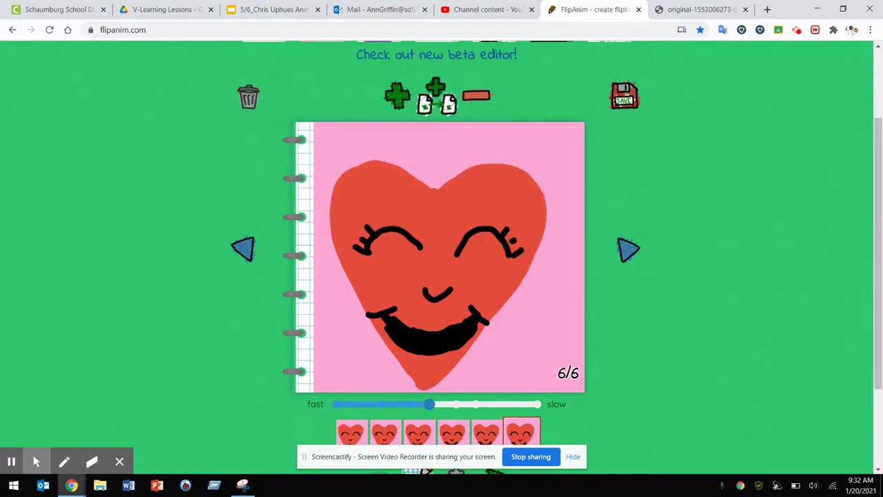
mouse_move(385, 324)
left_mouse_down()
mouse_move(401, 349)
mouse_move(433, 361)
mouse_move(461, 350)
mouse_move(478, 327)
mouse_move(406, 352)
mouse_move(451, 348)
left_mouse_up()
scroll(442, 255, "up", 1)
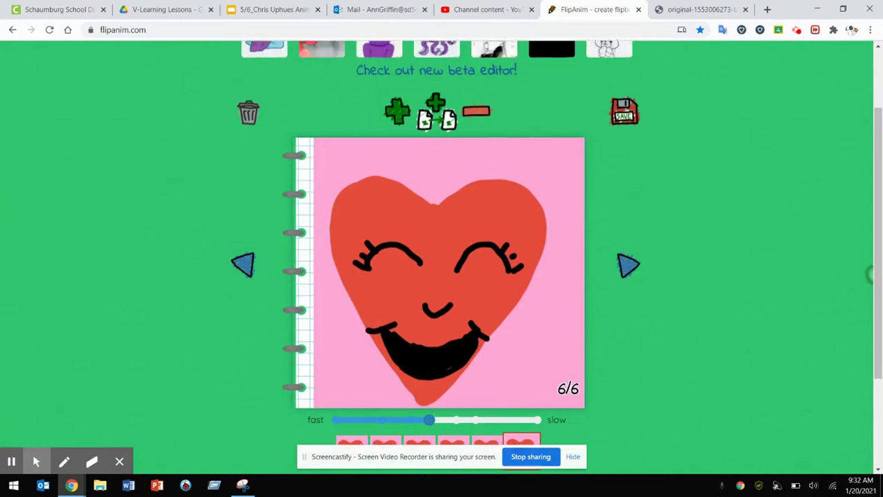
scroll(441, 255, "down", 3)
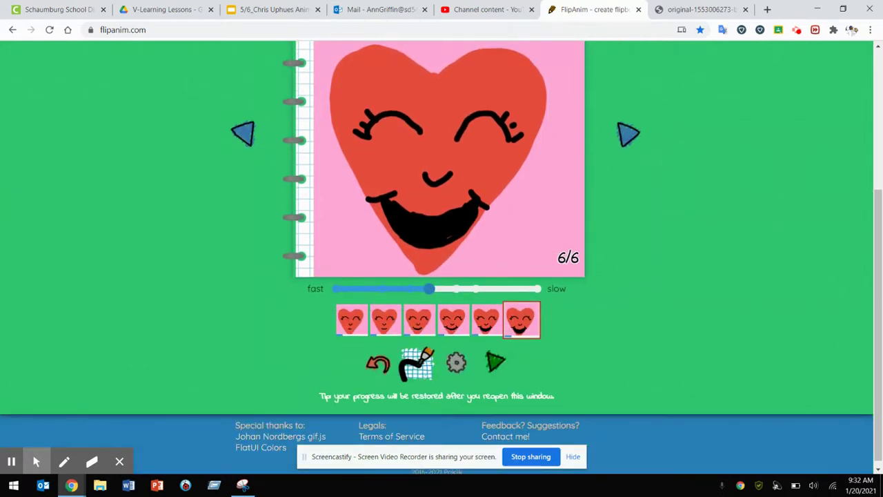
left_click(416, 364)
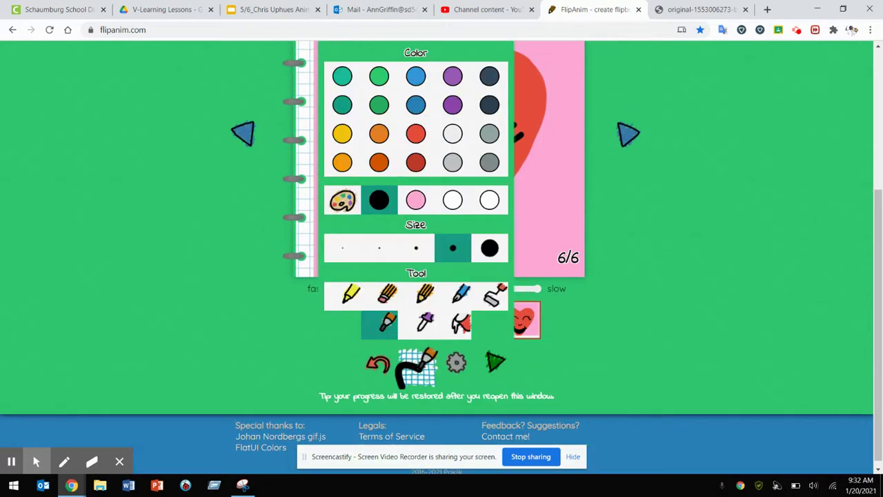
- Play a preview of the six-frame heart animation, then close it
left_click(496, 362)
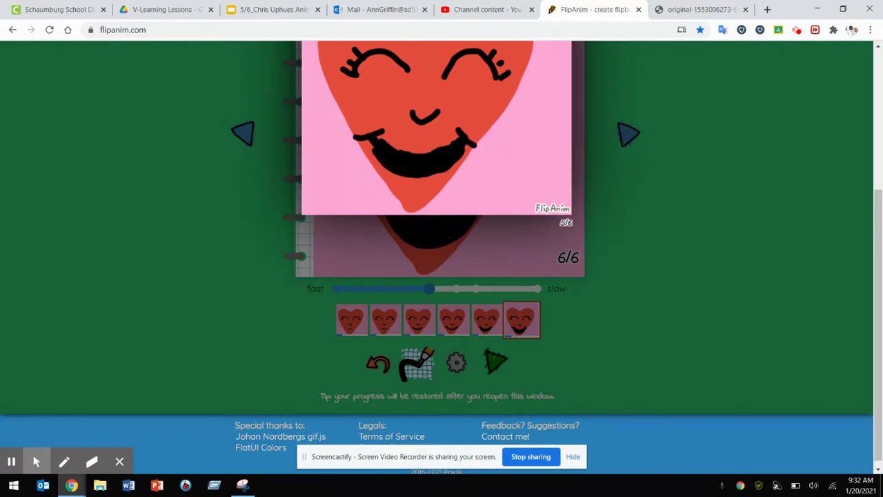
scroll(441, 255, "up", 2)
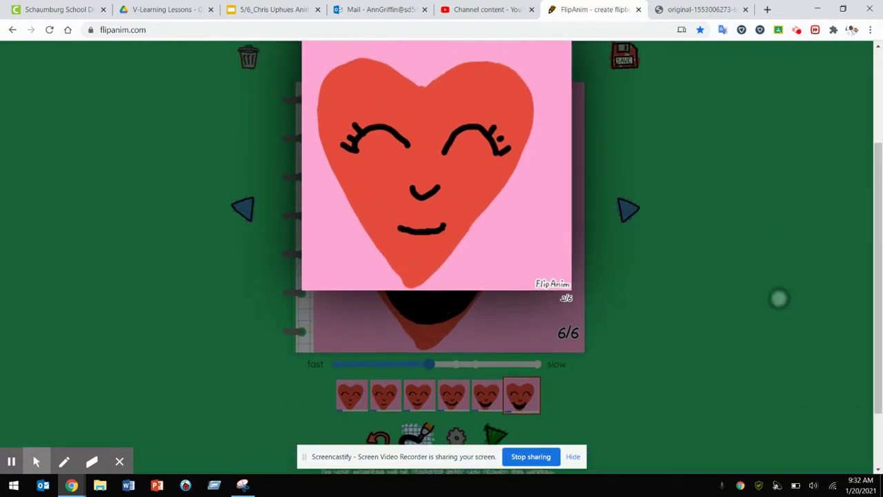
scroll(776, 328, "up", 1)
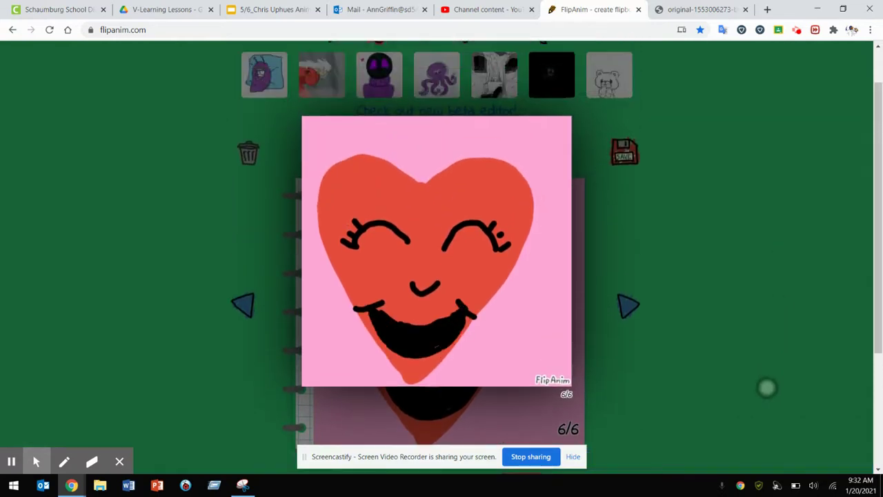
left_click(769, 384)
- Title the animation 'Heart Smile' and fill in the author name in the save form
left_click(624, 155)
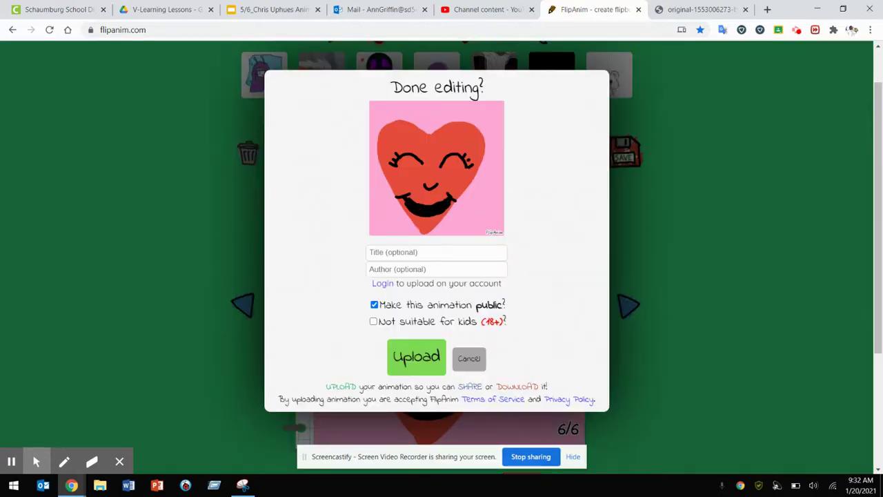
left_click(436, 252)
type("Heart Smile")
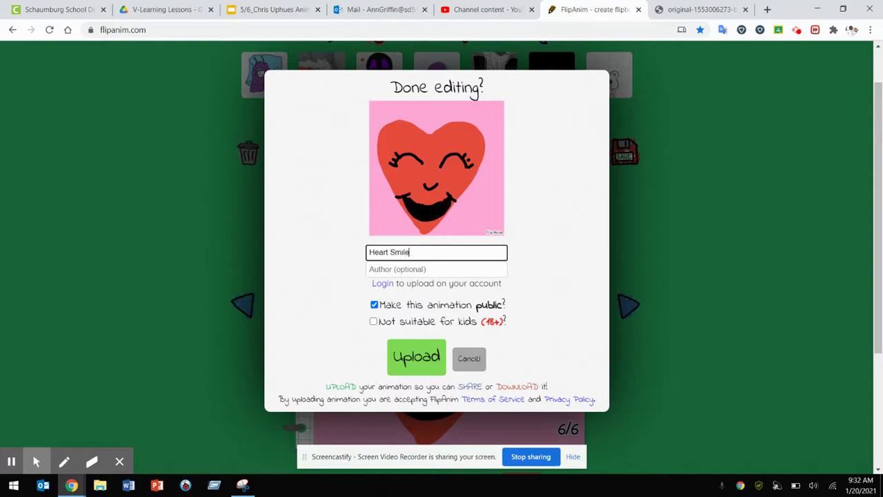
key("Tab")
type("Ms")
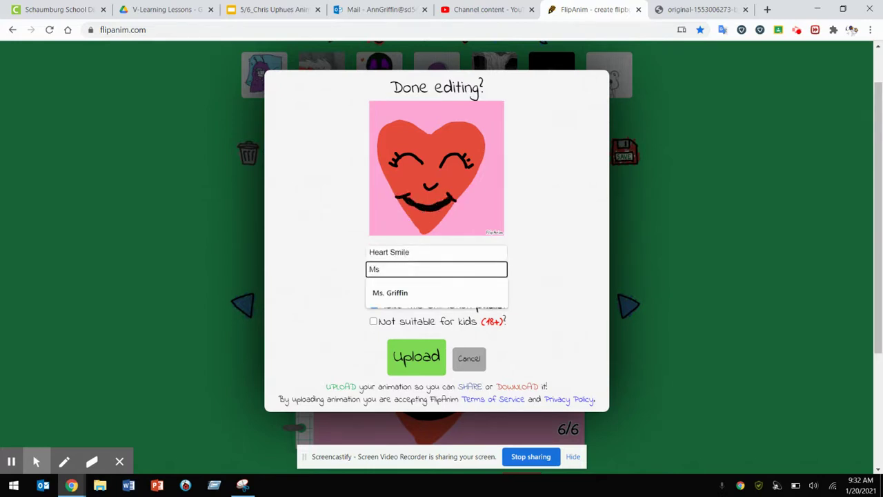
left_click(390, 292)
- Submit the animation for upload and tick the not-a-robot check
left_click(416, 357)
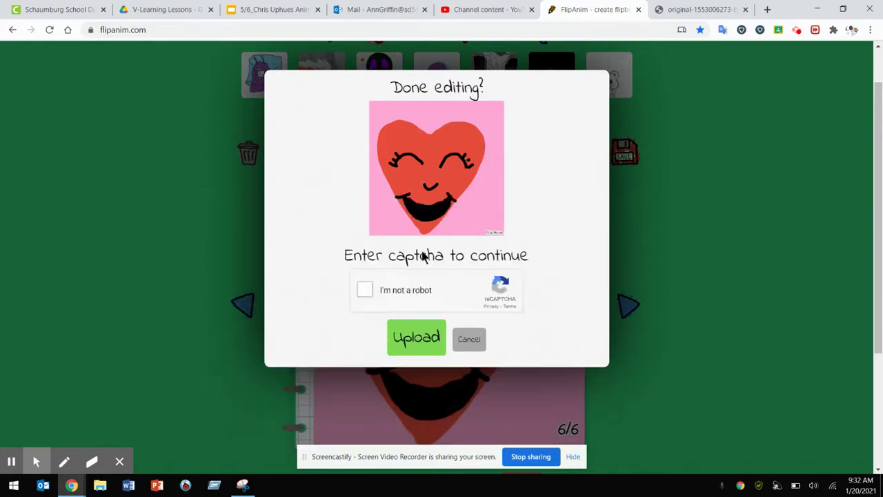
left_click(365, 290)
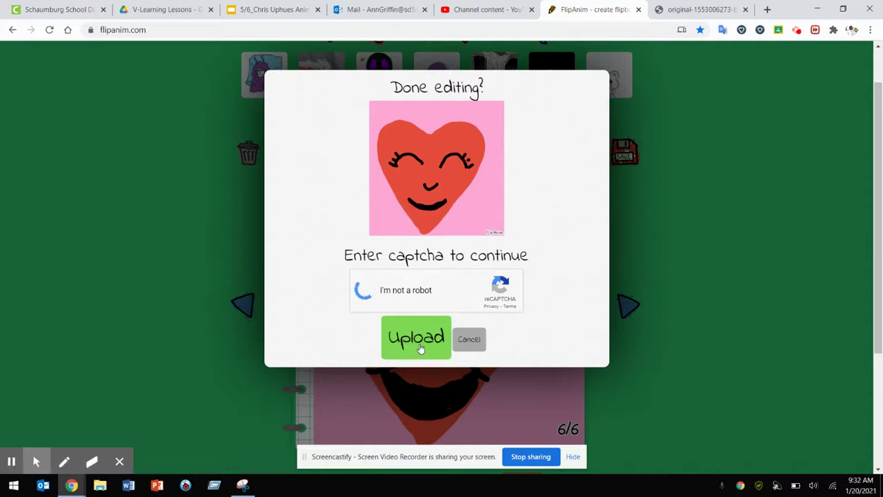
left_click(420, 348)
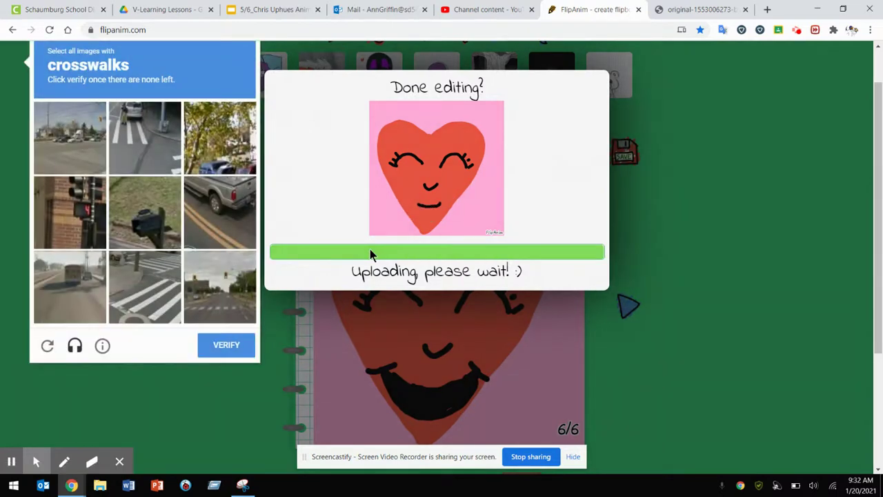
- Answer the crosswalk captcha, download the animation as flipanim.gif, and minimize Chrome
left_click(160, 136)
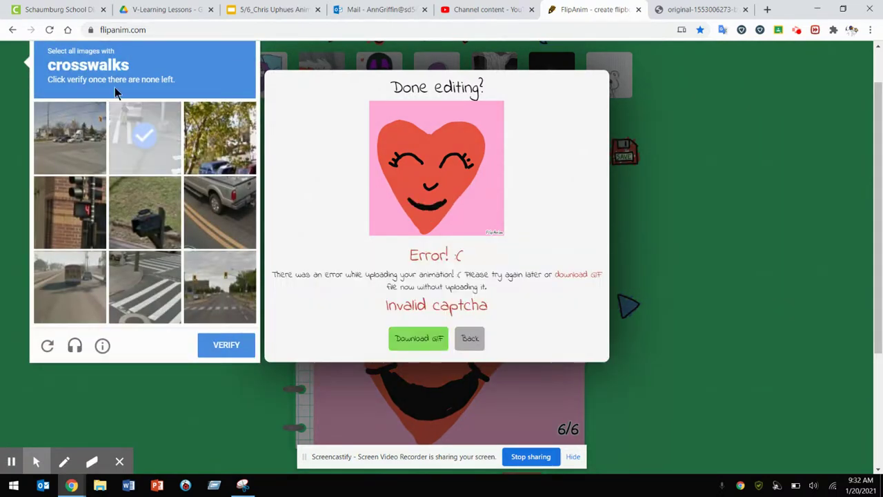
left_click(228, 293)
left_click(171, 302)
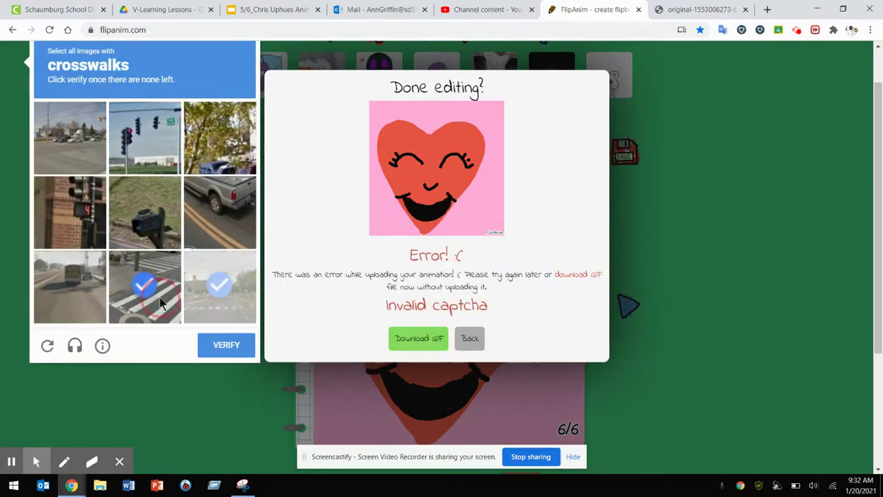
left_click(205, 307)
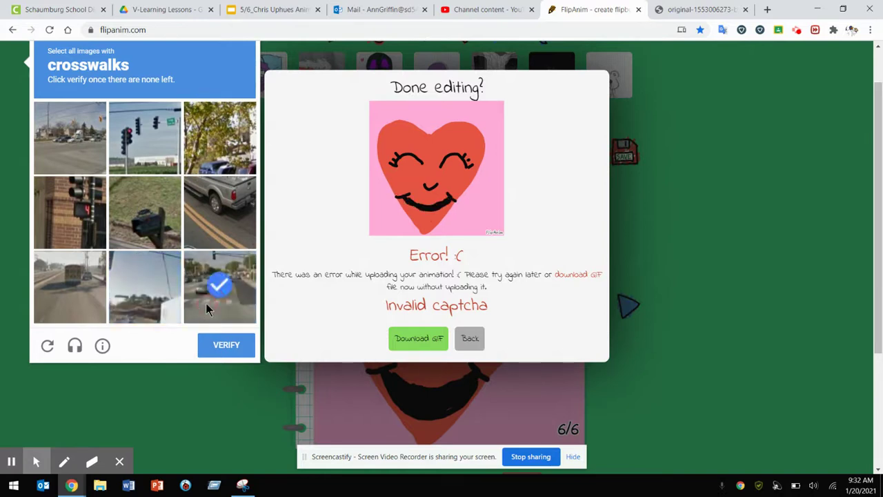
left_click(228, 347)
left_click(412, 339)
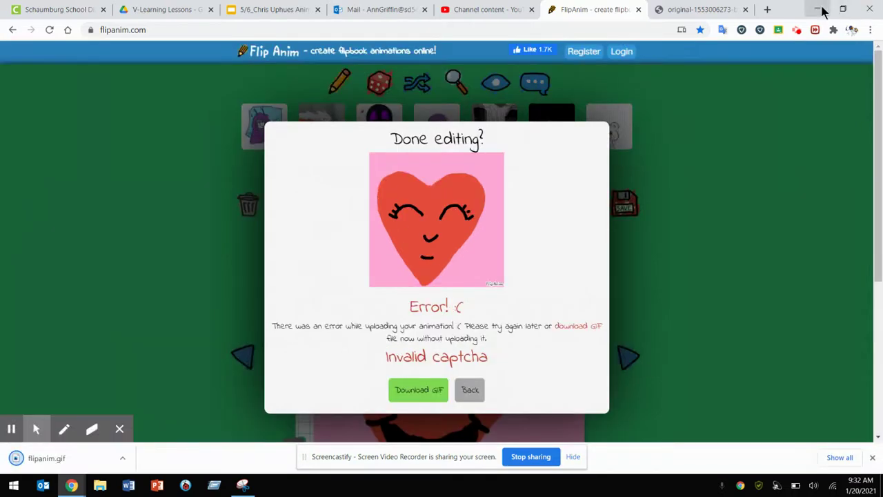
left_click(817, 9)
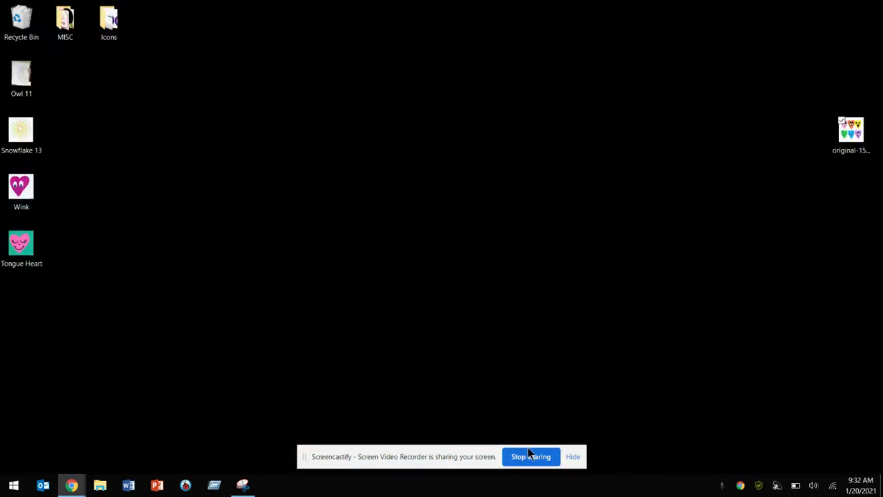